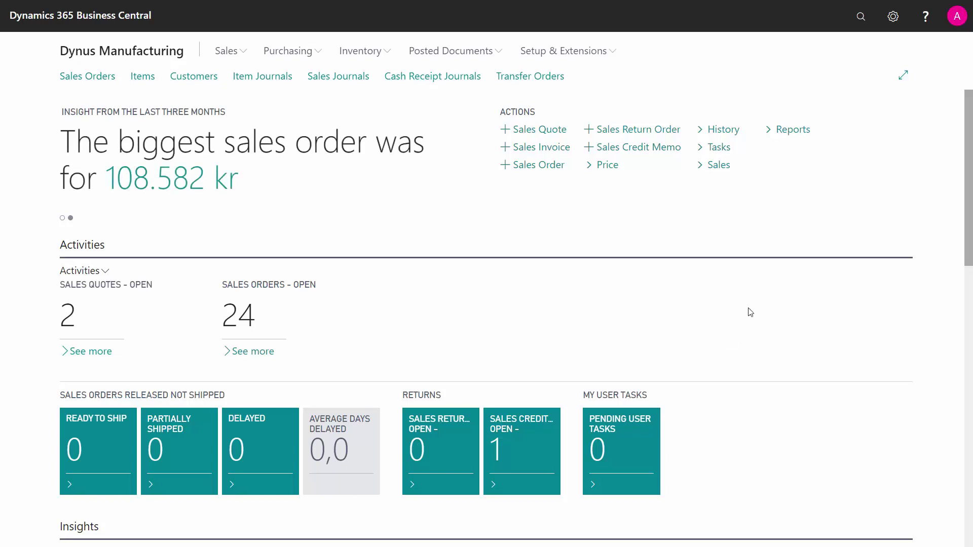
# Search Tell Me for 'inv setup' and open the Inventory Posting Setup page
pyautogui.click(862, 17)
pyautogui.write('inv')
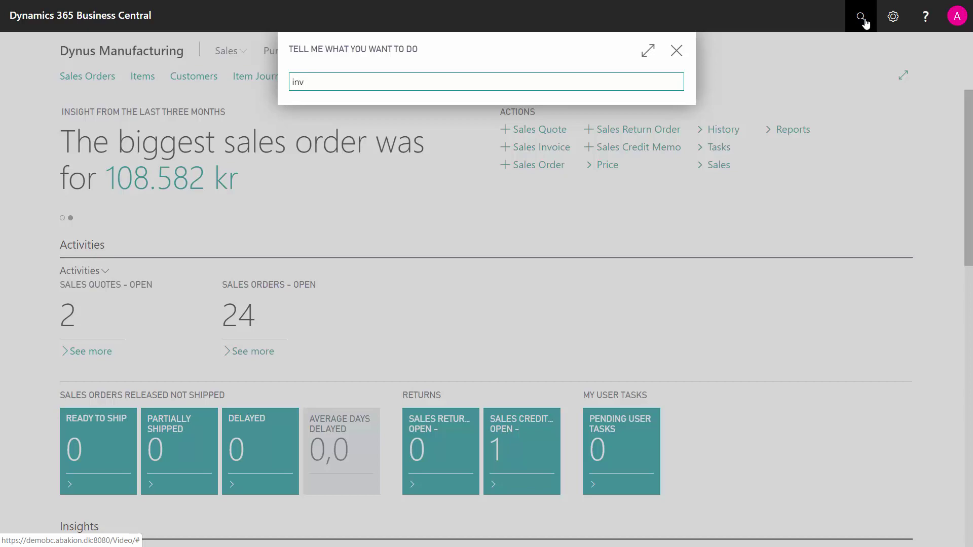
pyautogui.write(' setup')
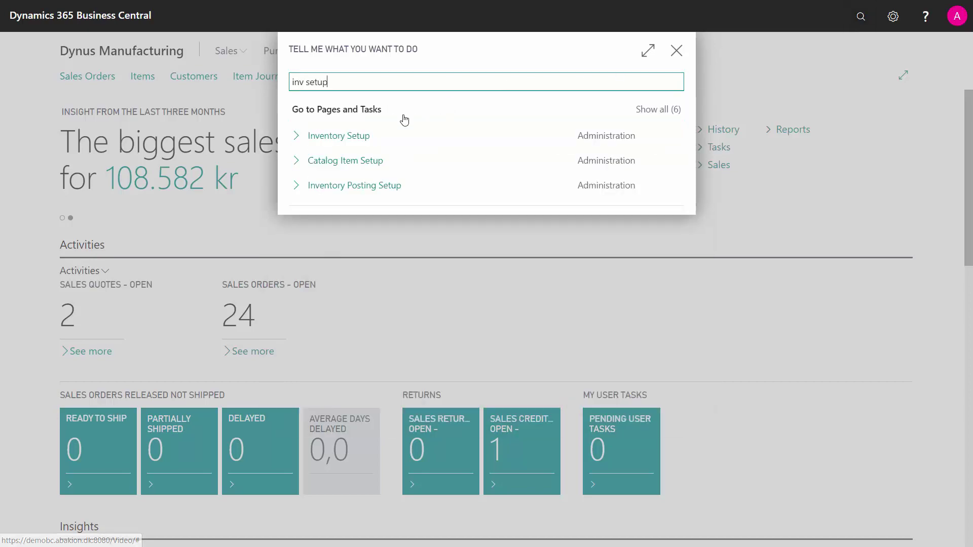
pyautogui.click(369, 188)
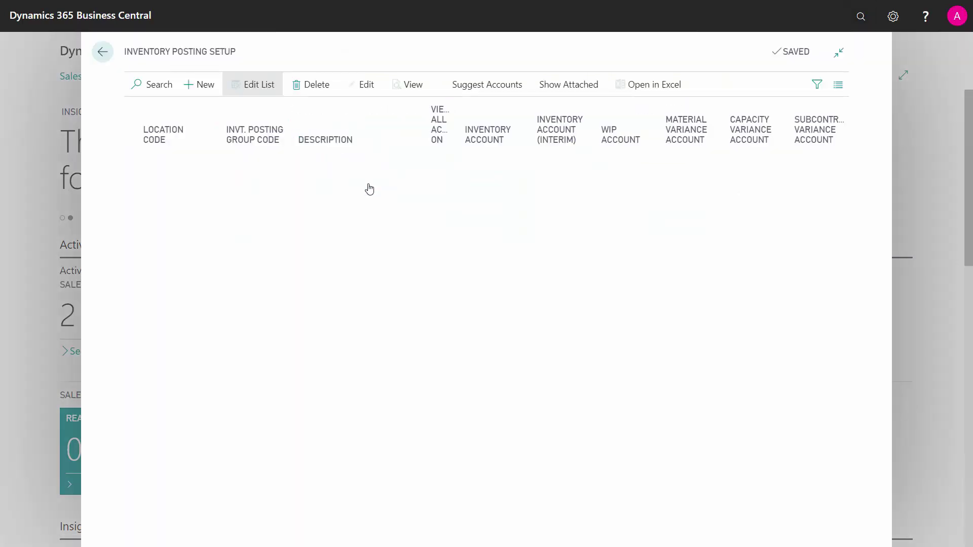